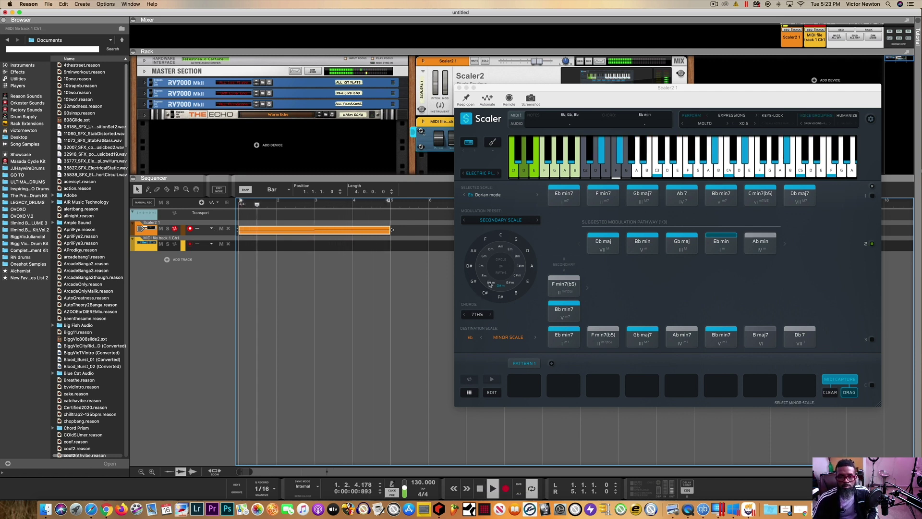
Step: Audition Bb minor, return to Eb minor as the destination scale in the modulation circle, and stop playback
click(491, 283)
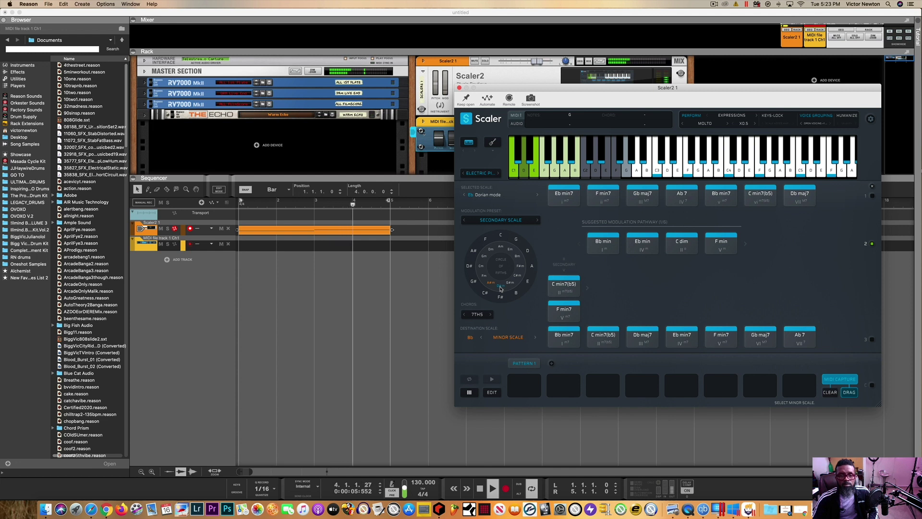
click(500, 287)
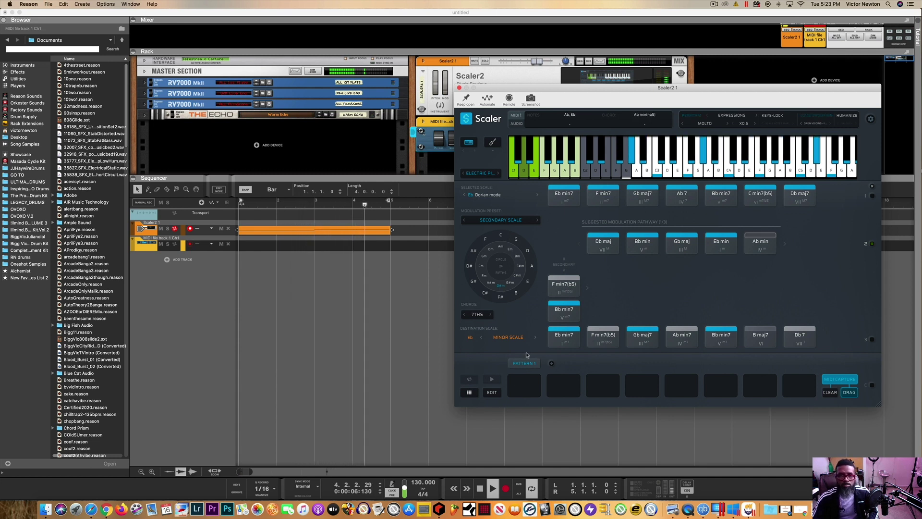
double_click(479, 489)
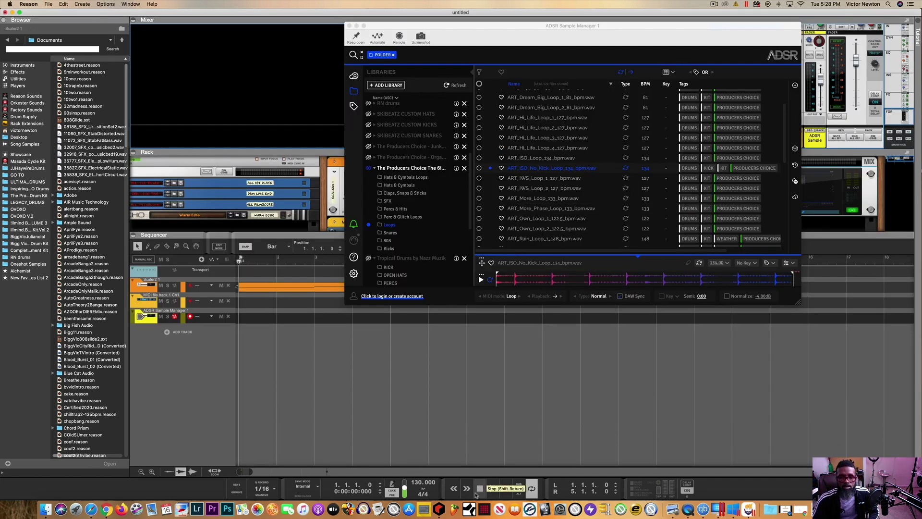
Step: During playback, add ART_ISO_No_Kick_Loop_134_bpm.wav on a new audio track at bar 1 and adjust its mixer level
click(491, 488)
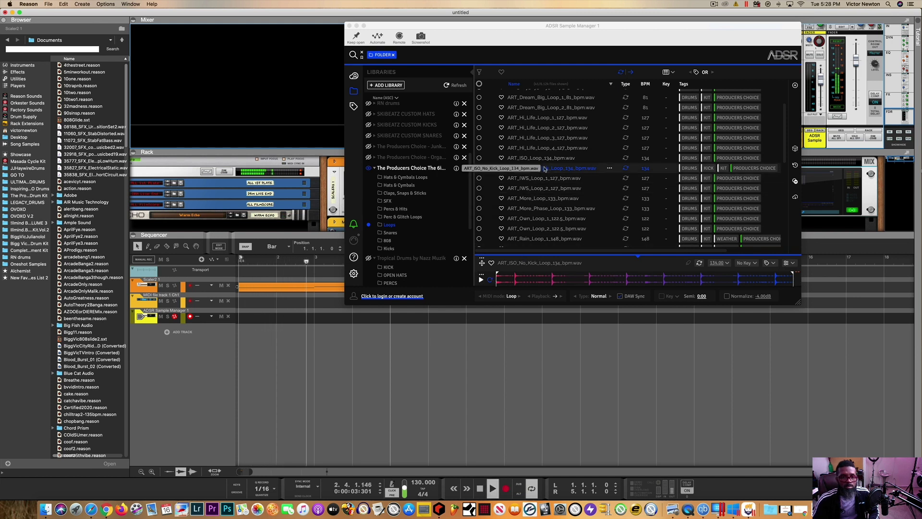
mouse_move(544, 169)
mouse_down()
mouse_move(317, 273)
mouse_move(239, 341)
mouse_up()
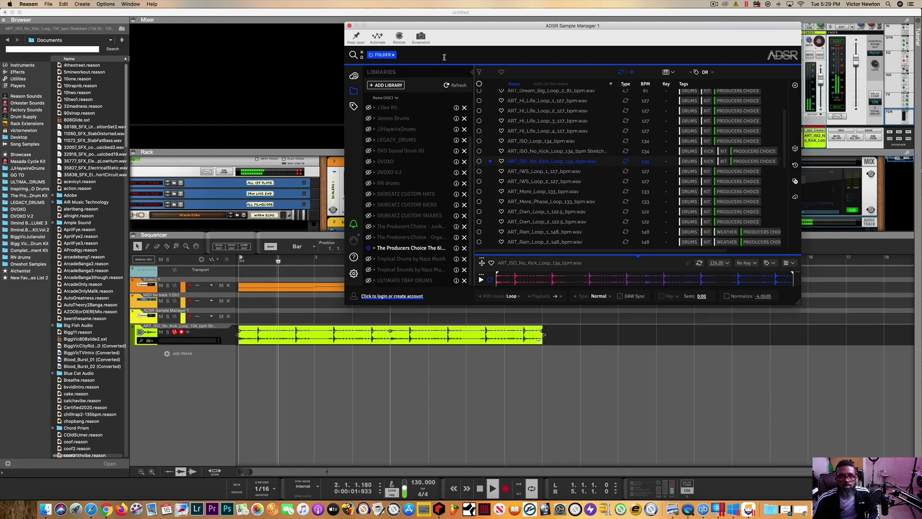
drag(456, 39, 505, 207)
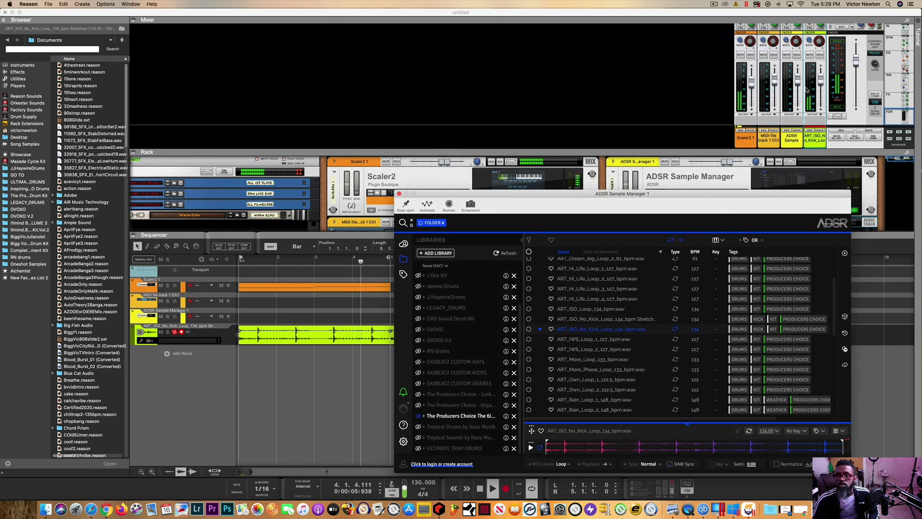
click(822, 83)
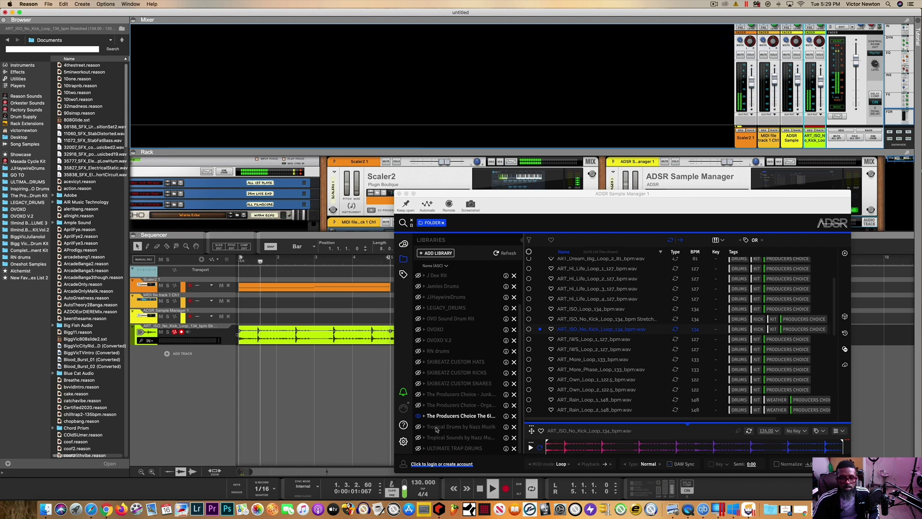
Step: Open the Kick Loops folder inside Pattern Based Loops of the ULTIMATE TRAP DRUMS library
click(425, 449)
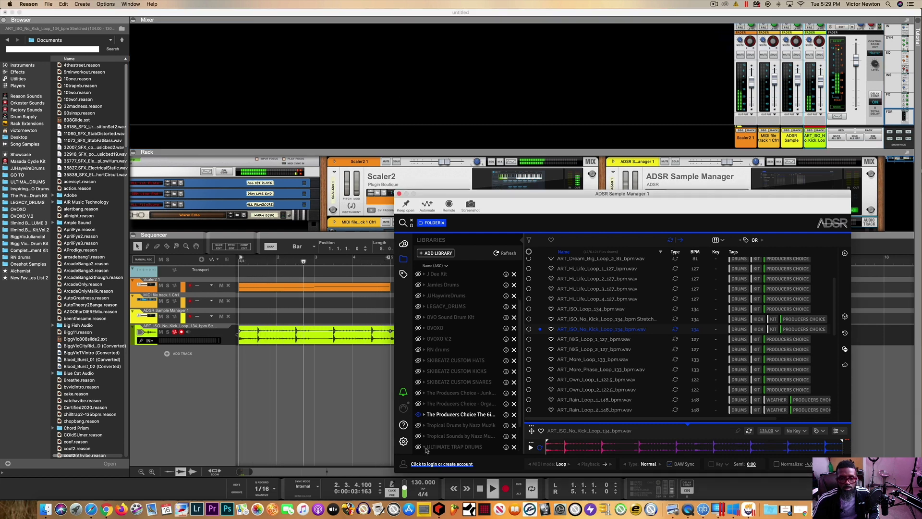
click(426, 449)
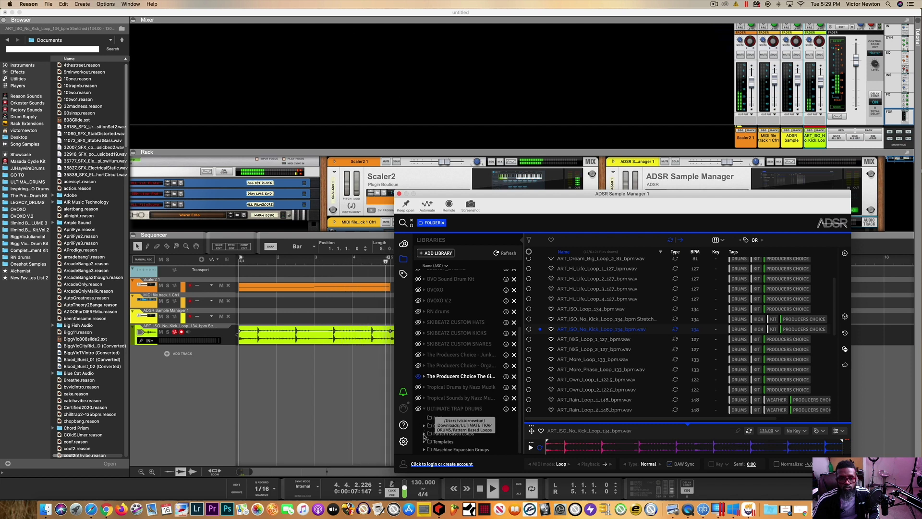
click(424, 434)
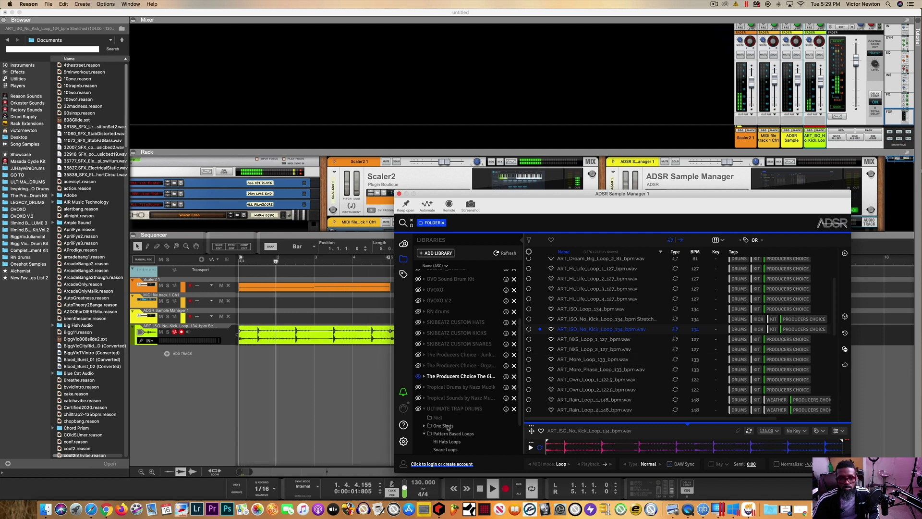
scroll(458, 413, down, 3)
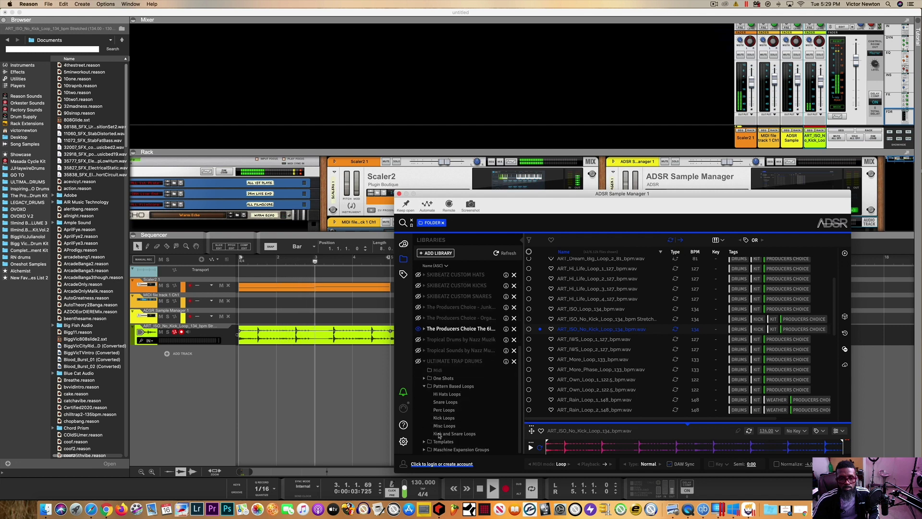
click(443, 418)
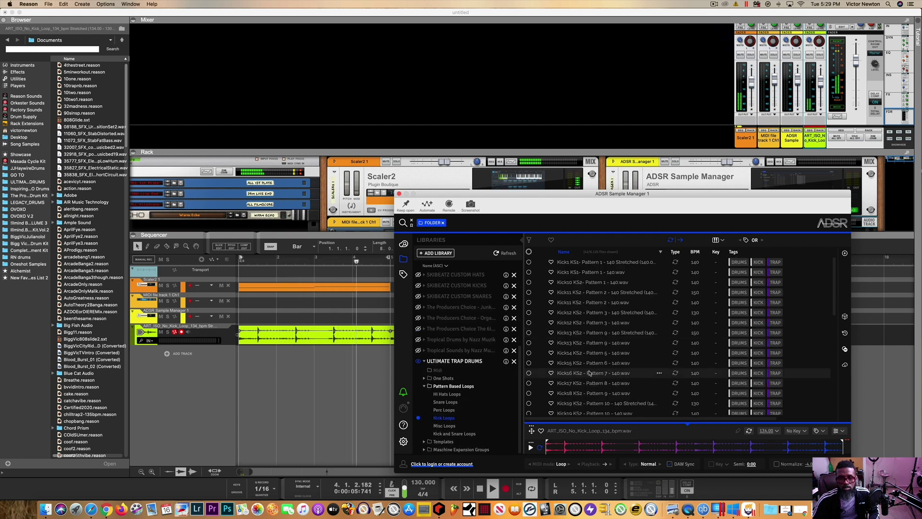
Step: Preview the KS2 kick loops Pattern 7, Pattern 3 and Pattern 2, adjusting the ADSR Sample Manager channel's level while listening
click(572, 376)
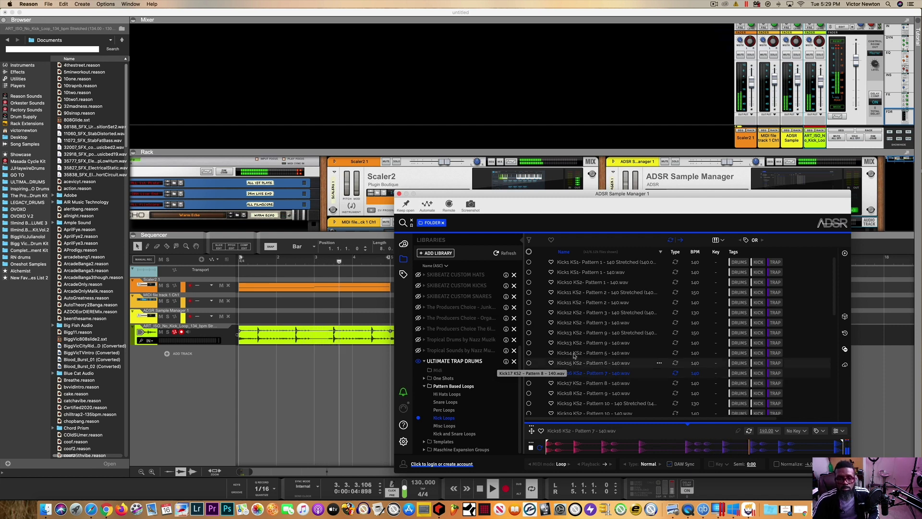
click(572, 322)
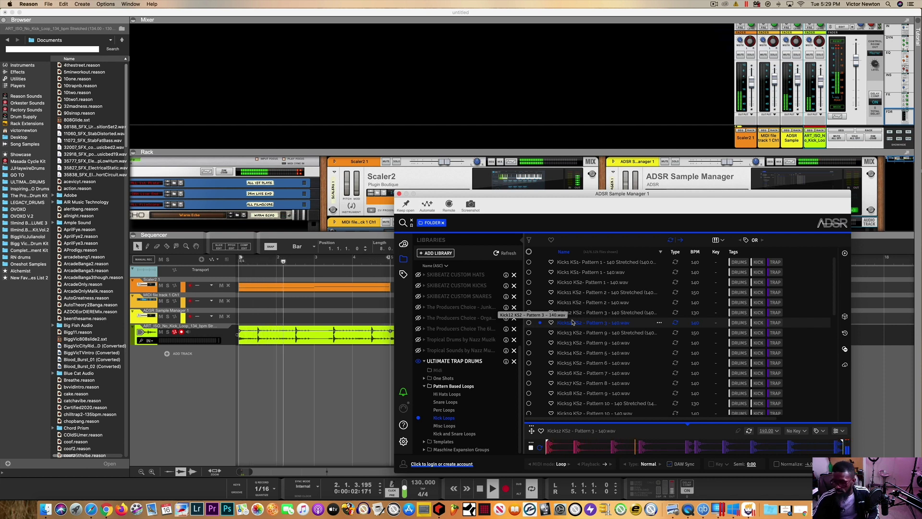
click(798, 87)
drag(798, 88, 798, 89)
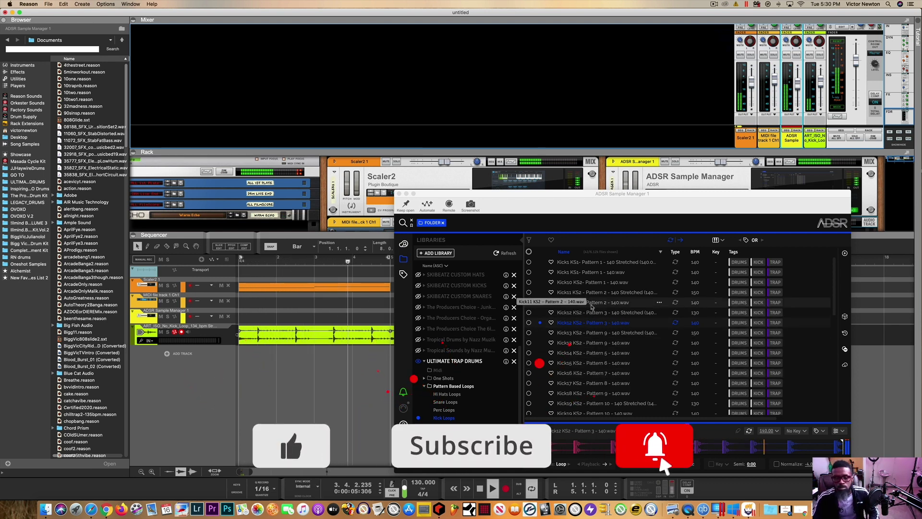
click(591, 307)
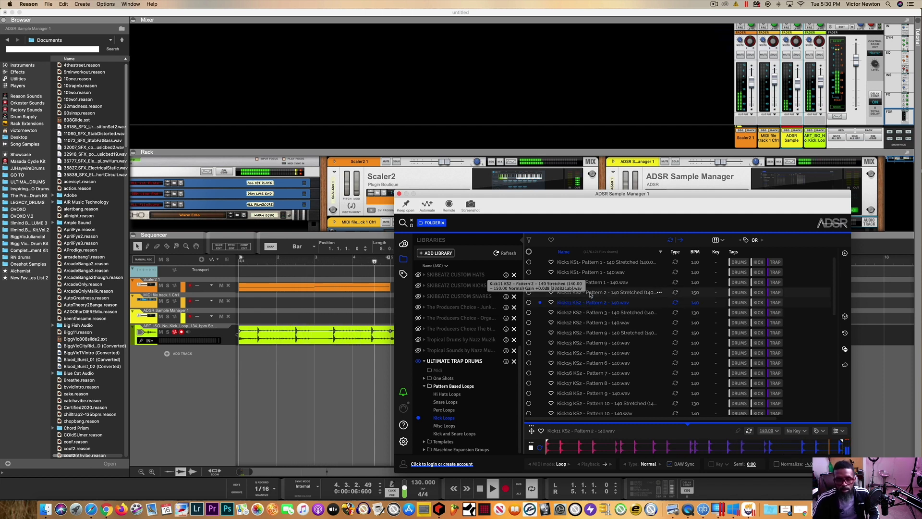
click(591, 294)
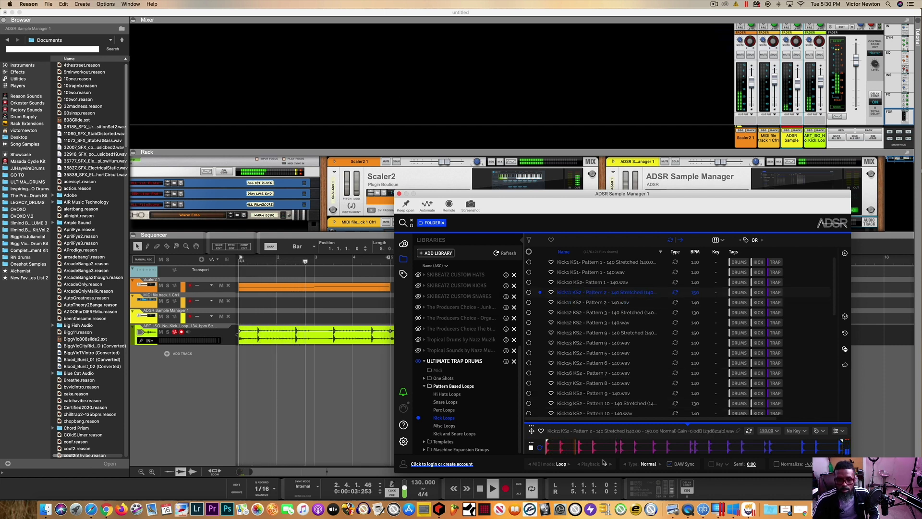
Step: Add Kick1 KS1 - Pattern 1 - 140.wav on a new audio track at bar 1 and set its level to -5.51 dB
click(591, 282)
click(594, 272)
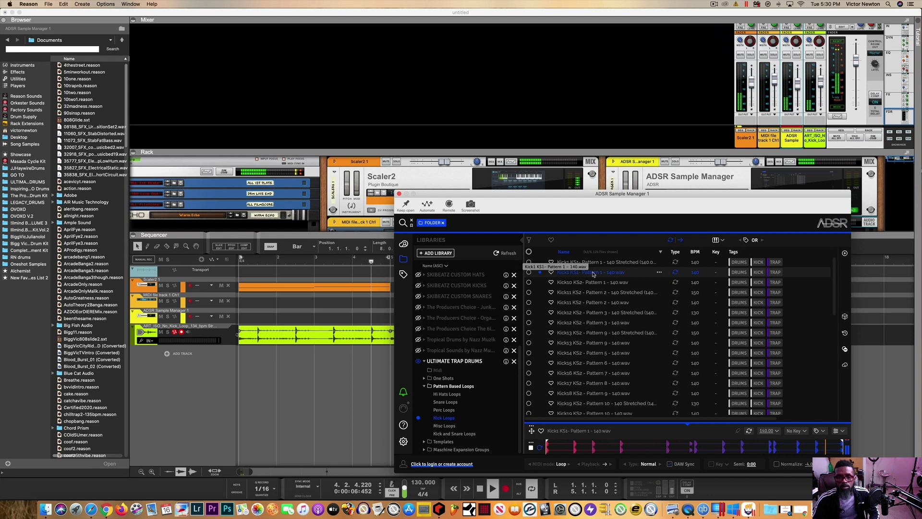
drag(593, 274, 239, 361)
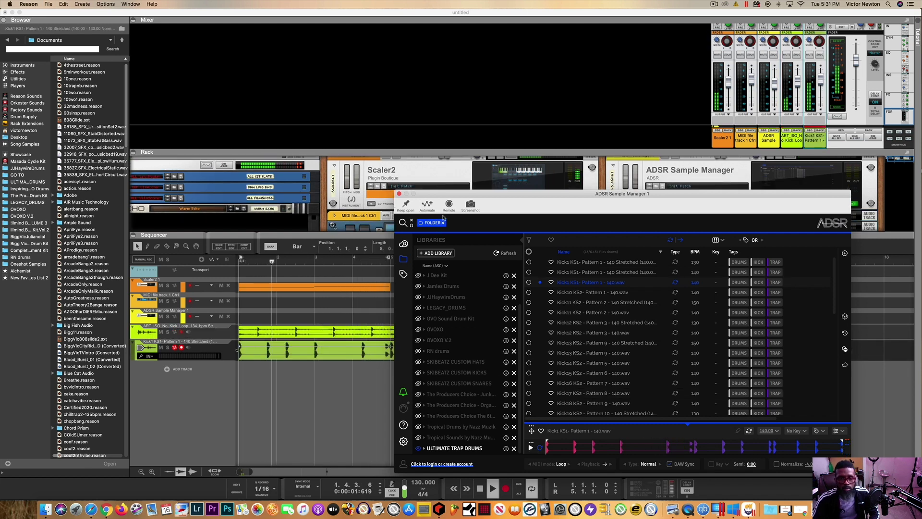
click(820, 83)
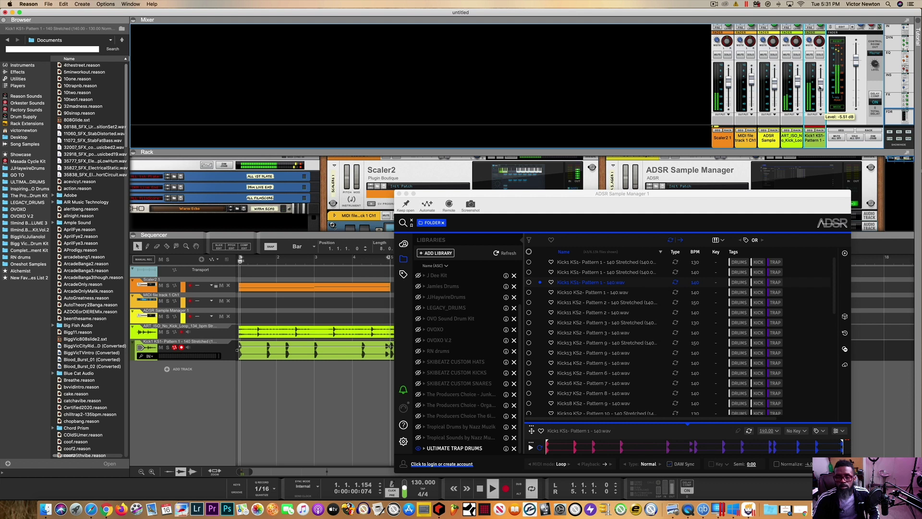
Step: Open the Misc Loops folder of ULTIMATE TRAP DRUMS and preview the original and stretched Misc1 - Claps - Pattern 3 loops
drag(465, 195, 421, 108)
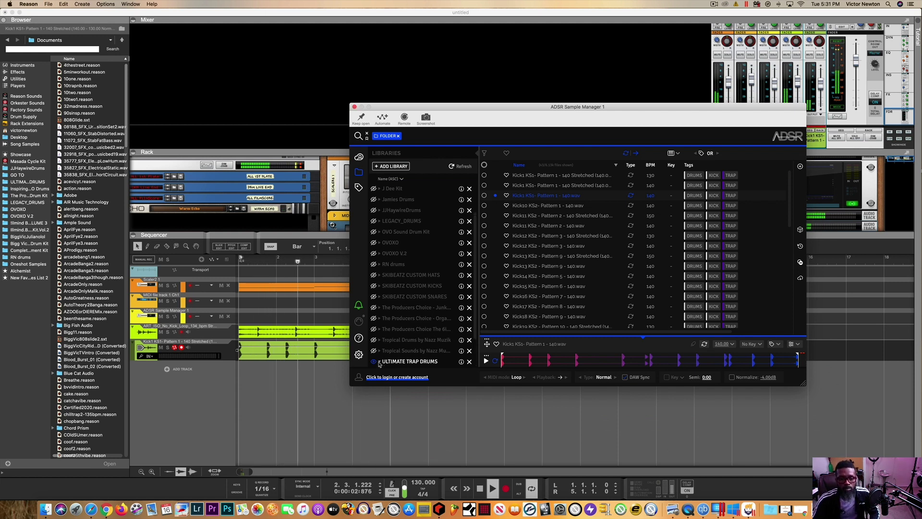
scroll(415, 317, down, 2)
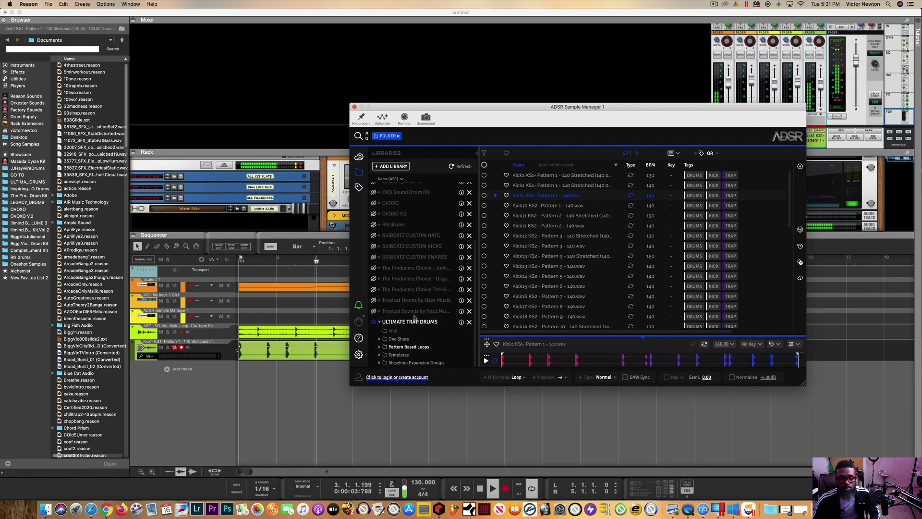
click(379, 347)
scroll(402, 314, down, 2)
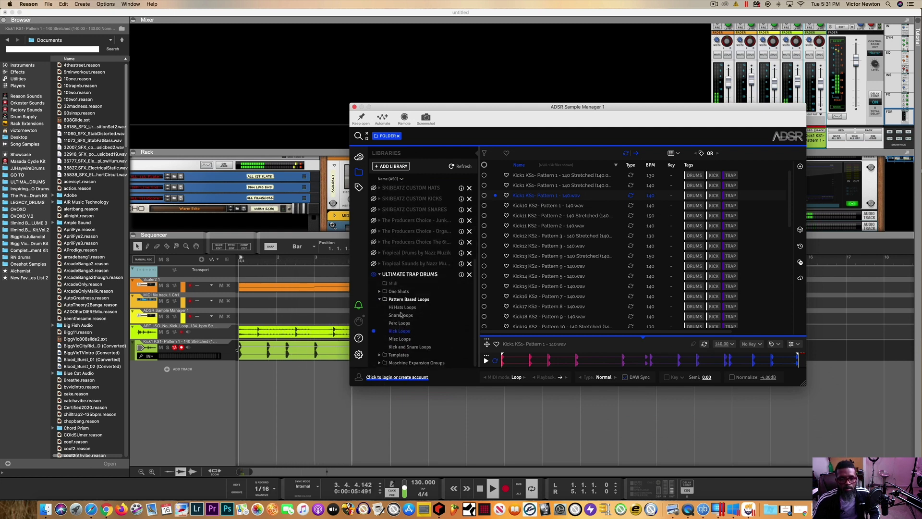
click(399, 339)
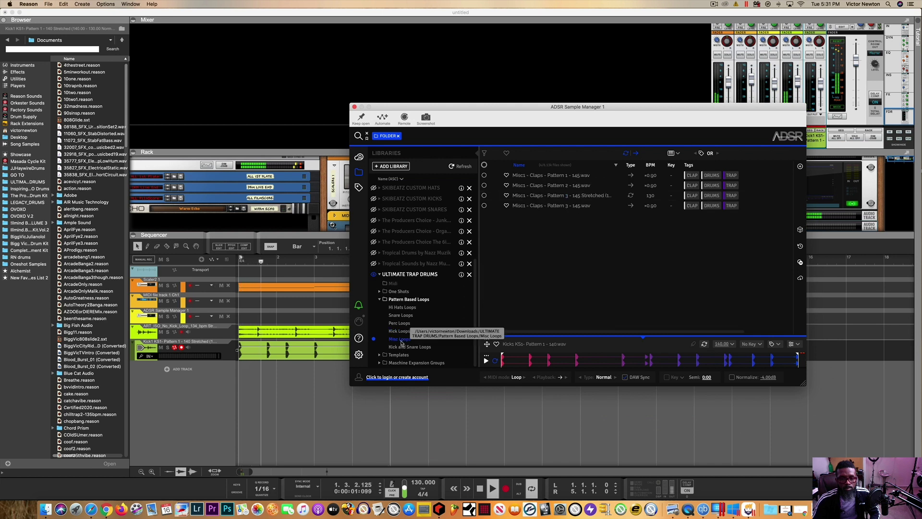
click(539, 206)
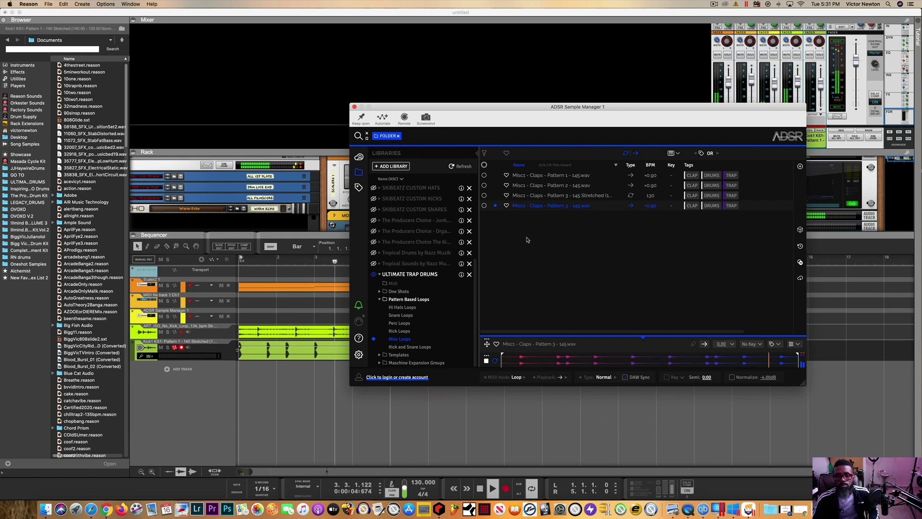
click(531, 200)
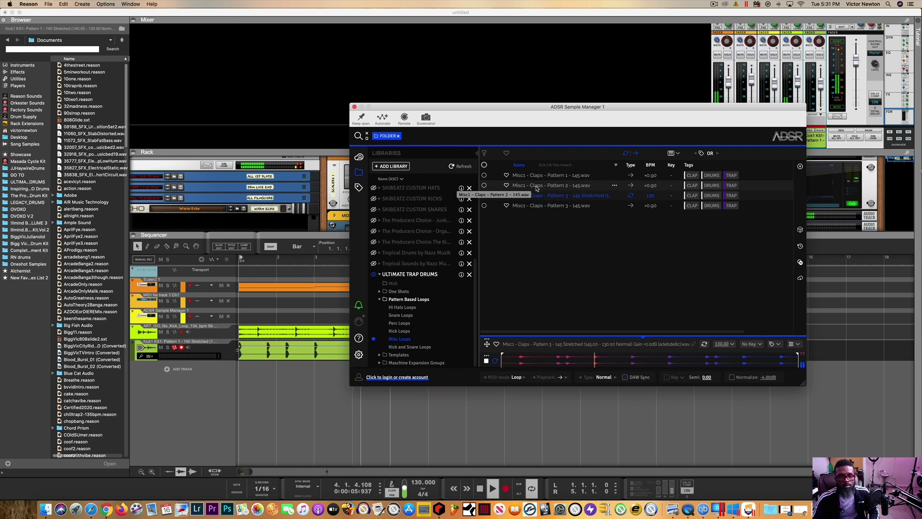
Step: From the Perc Loops folder, add Perc2 - Pattern 3 - 145.wav on a new track at bar 1, set its level to -10.32 dB, and close the sample manager
click(399, 322)
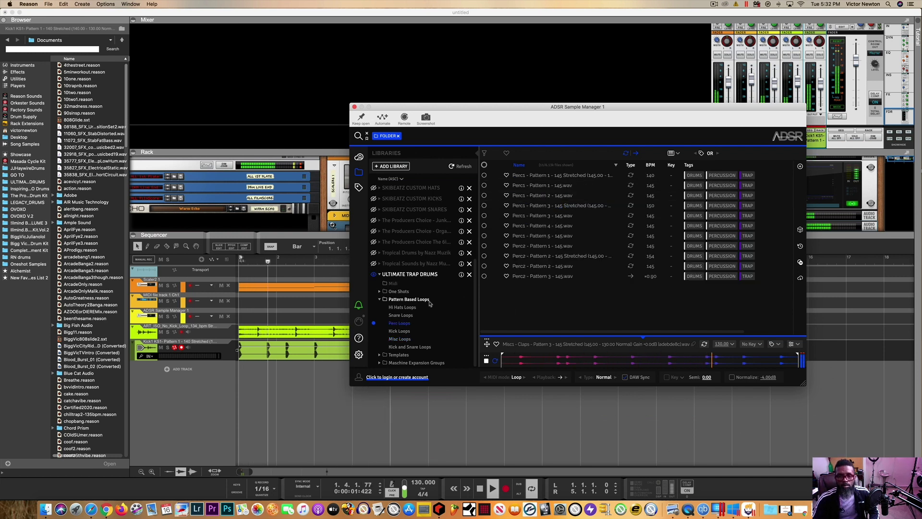
click(534, 276)
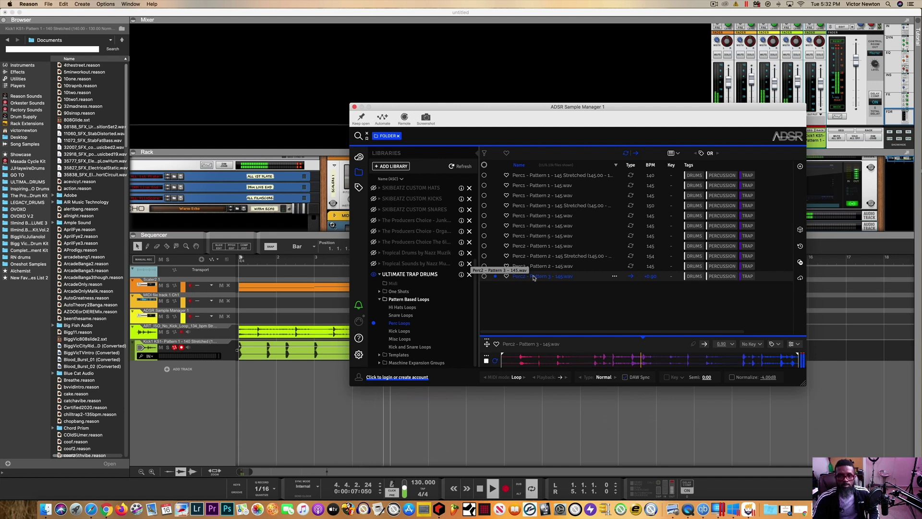
mouse_move(534, 277)
mouse_down()
mouse_move(294, 377)
mouse_move(240, 381)
mouse_up()
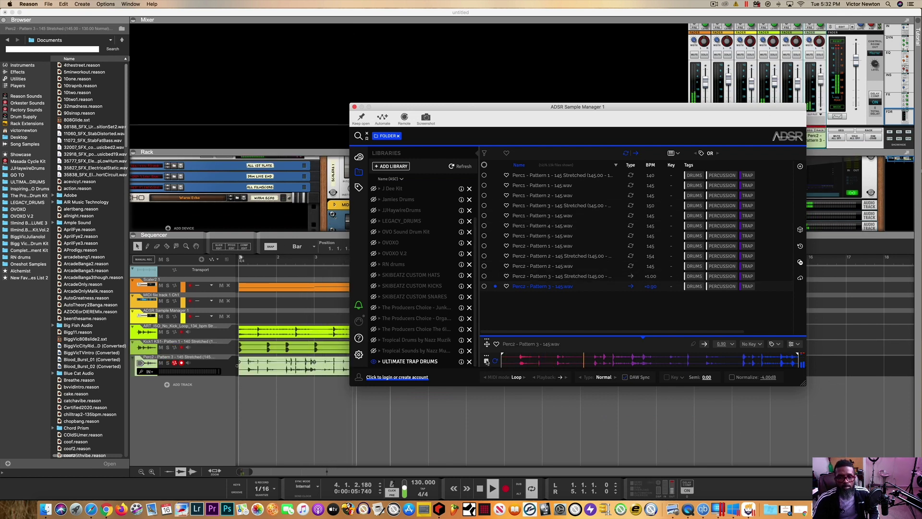
drag(778, 116, 698, 105)
click(820, 83)
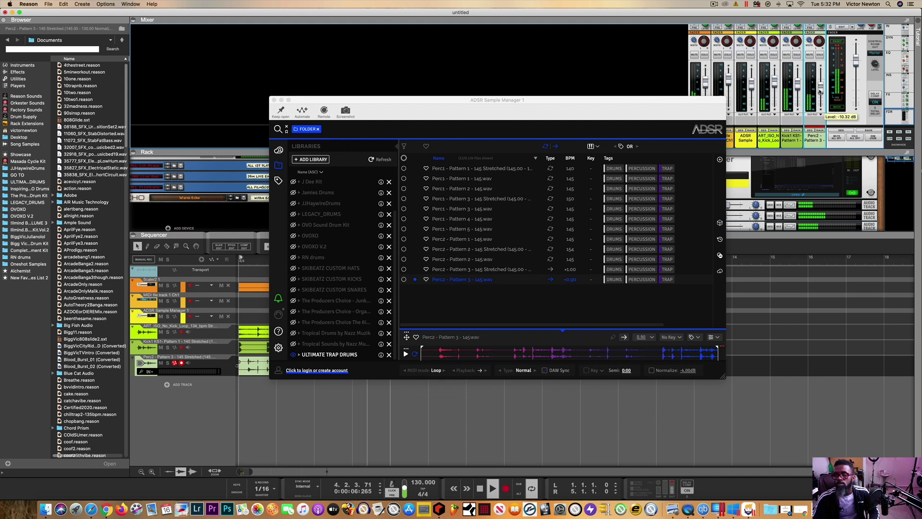
click(274, 100)
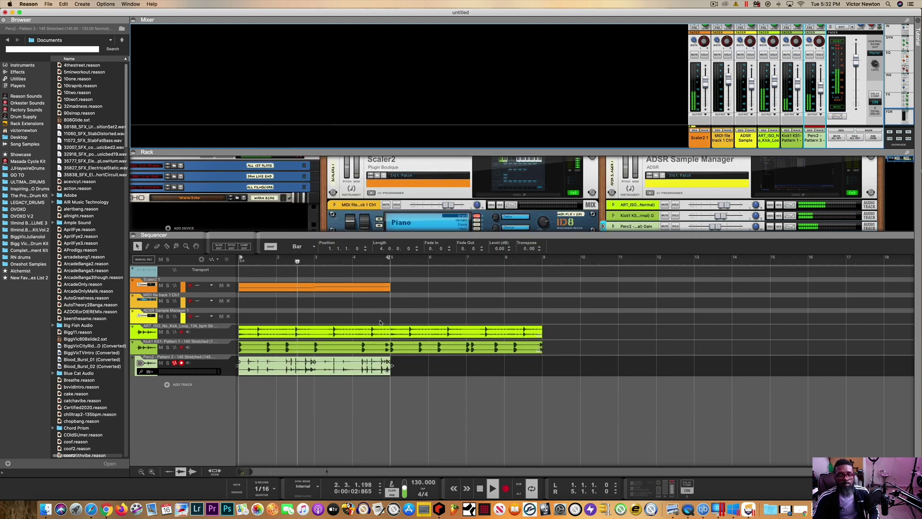
Step: Duplicate the Perc2 clip and the Scaler2 clip to start at bar 5, and extend the loop end to bar 9
click(366, 370)
key(super+d)
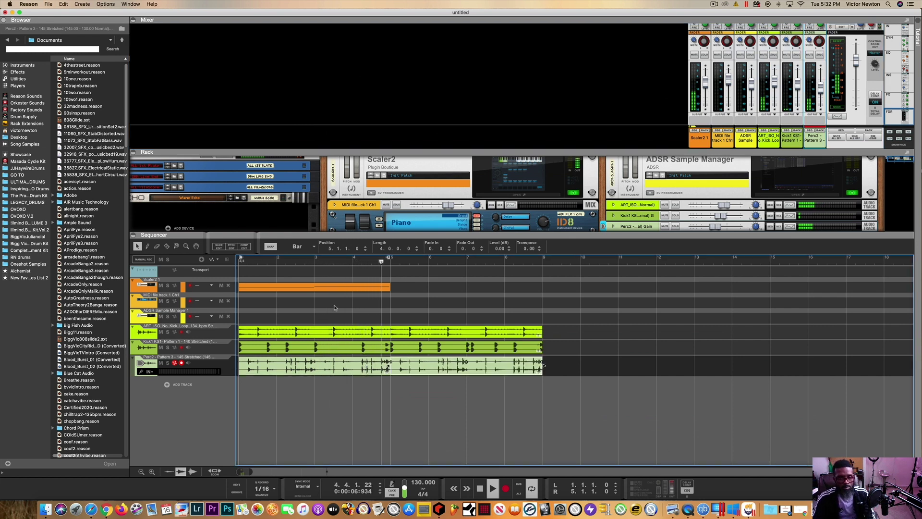
click(333, 290)
key(super+d)
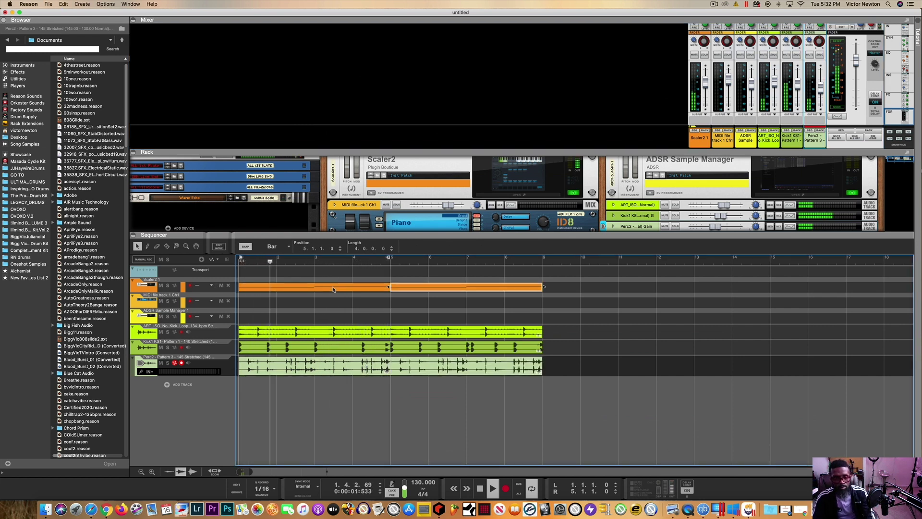
drag(388, 259, 541, 259)
click(472, 317)
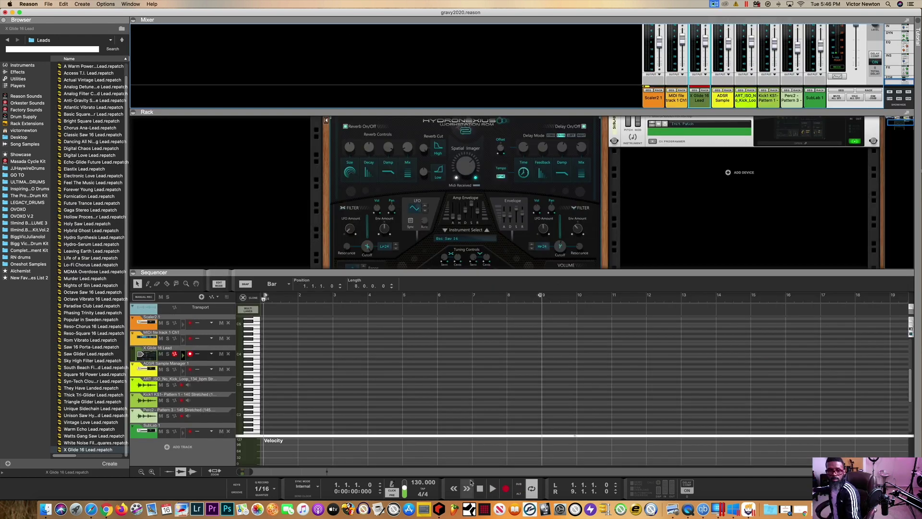
Step: Record an eight-bar lead part on the X Glide 16 Lead track from bar 1 to bar 9, and return to the arrangement view
click(506, 489)
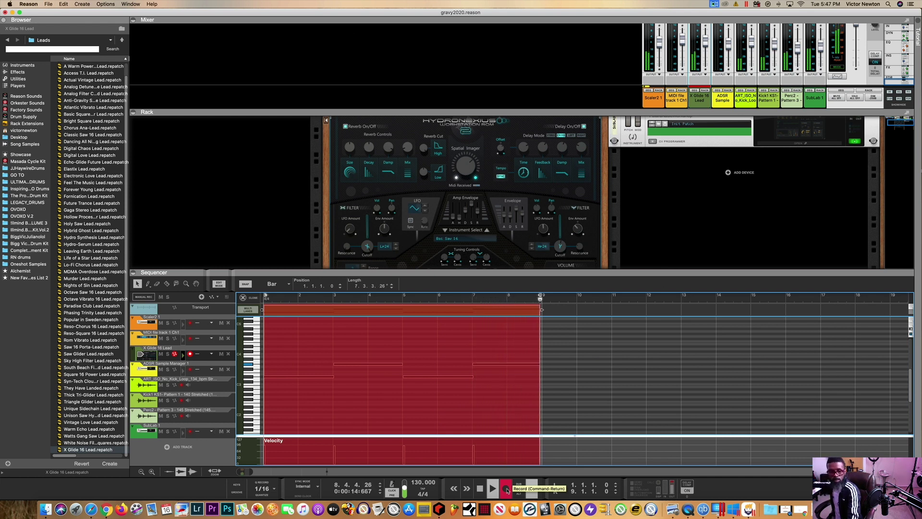
click(507, 488)
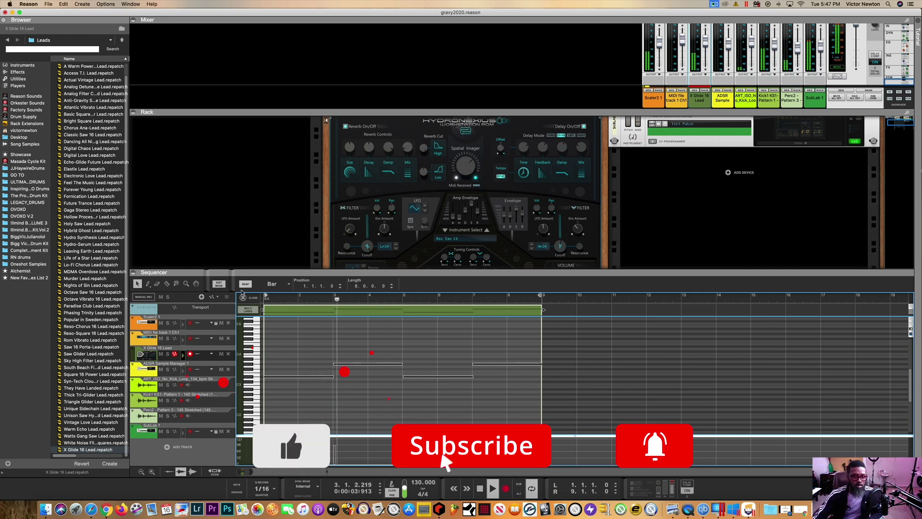
key(super+e)
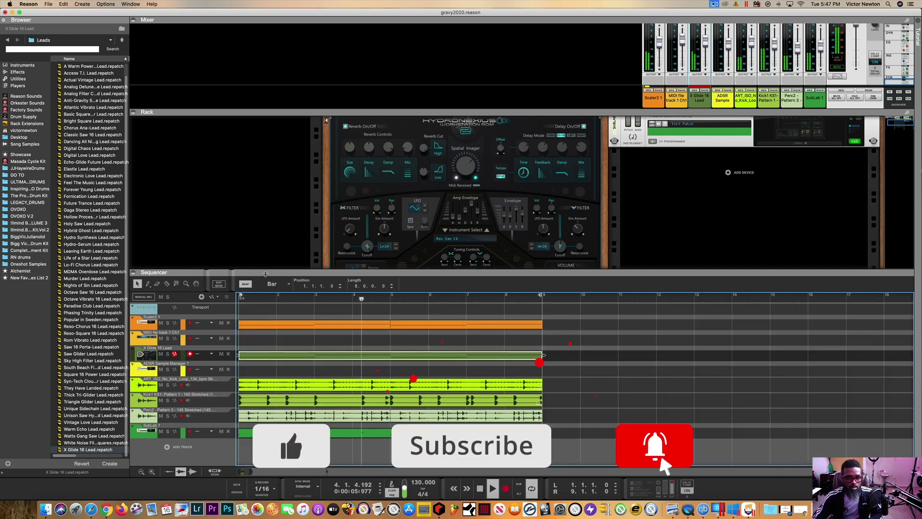
Step: Audition the looped arrangement by muting and unmuting the SubLab and X Glide 16 Lead tracks during playback
scroll(464, 232, up, 5)
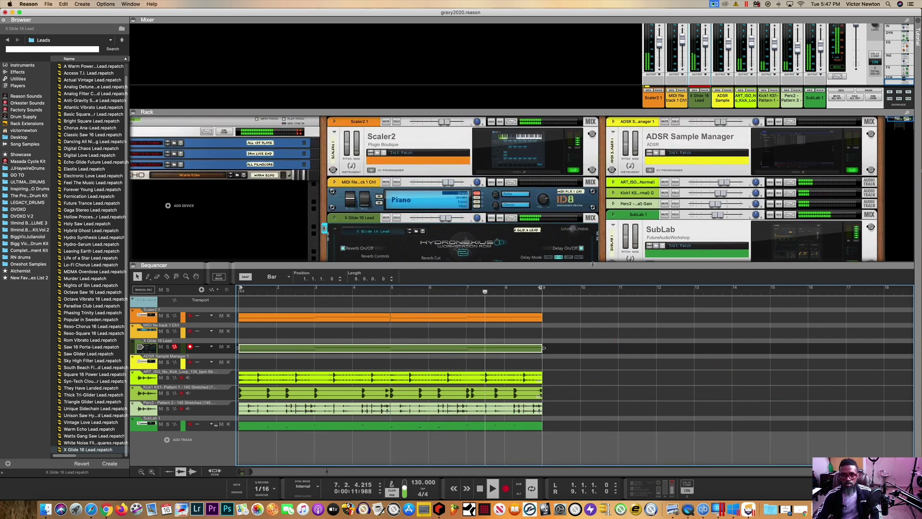
drag(593, 265, 592, 312)
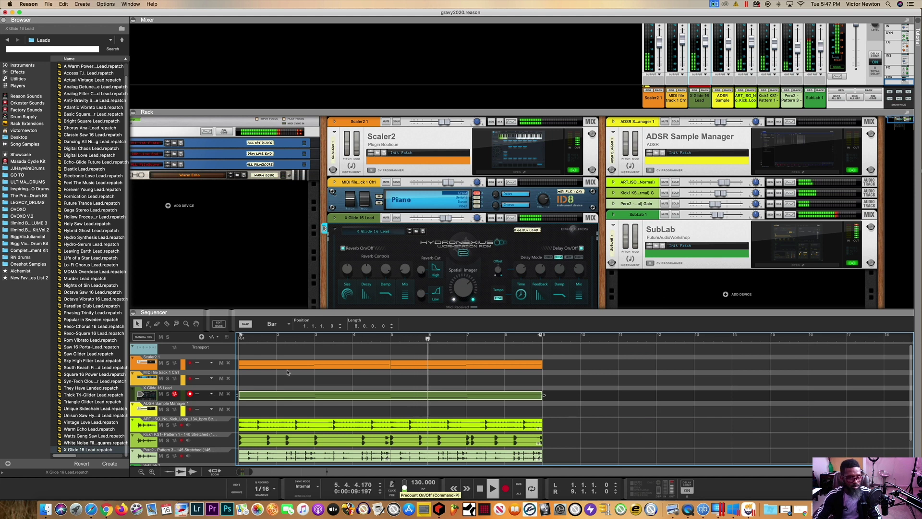
drag(280, 282, 273, 257)
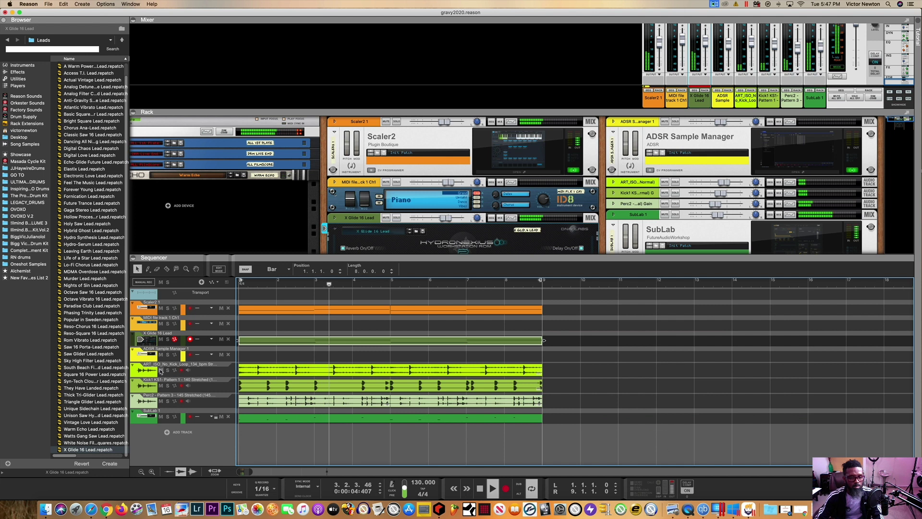
click(160, 416)
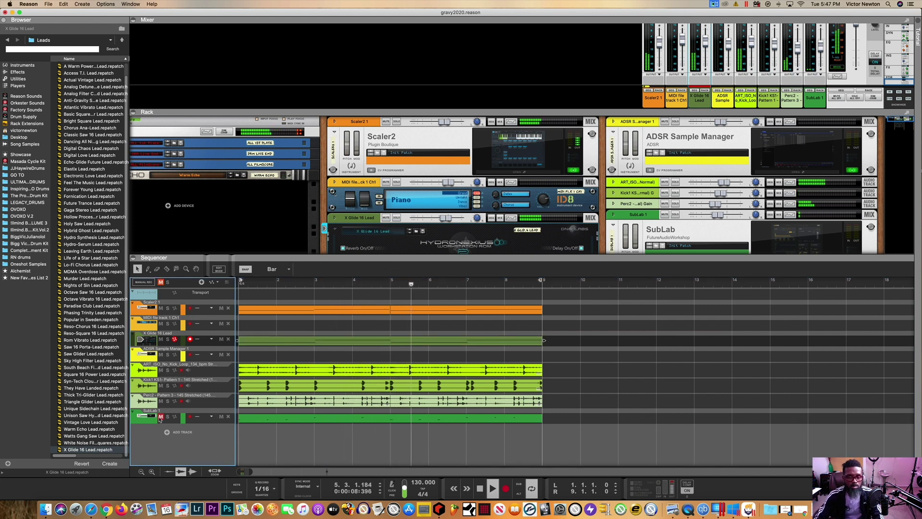
click(161, 339)
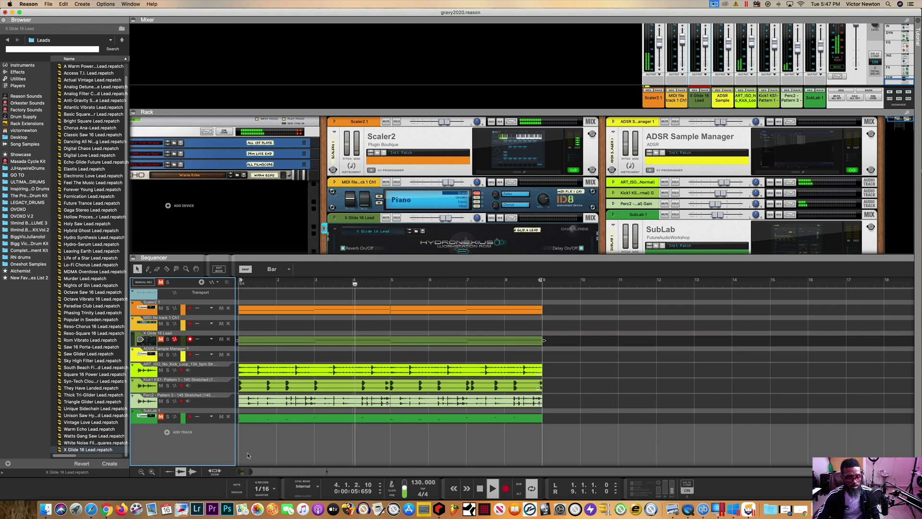
drag(250, 469, 277, 469)
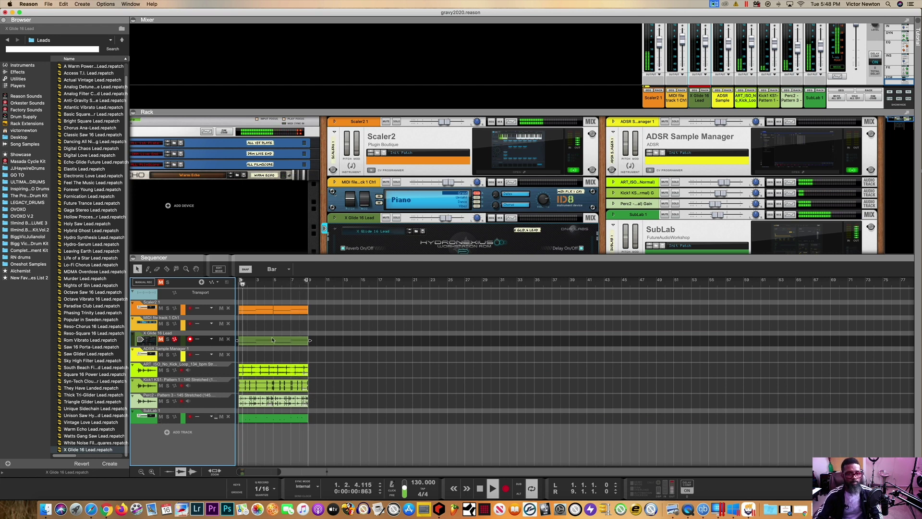
drag(468, 259, 446, 231)
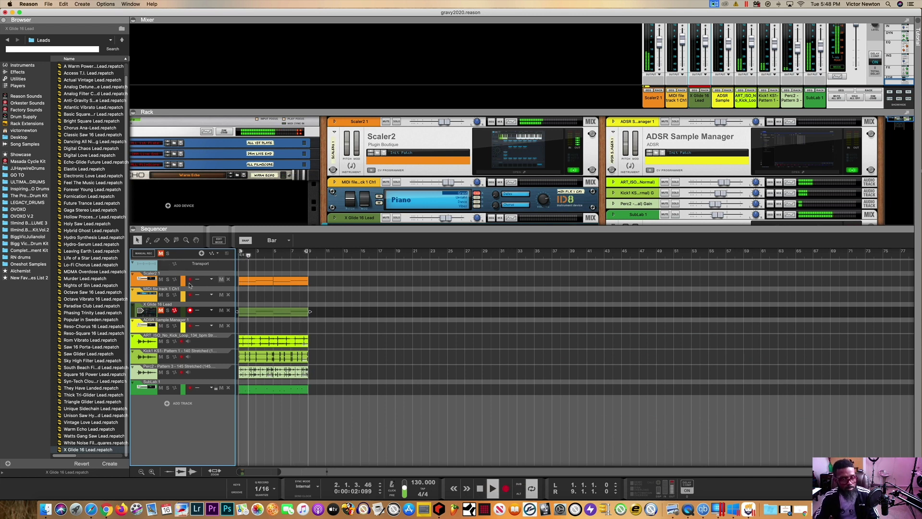
click(161, 310)
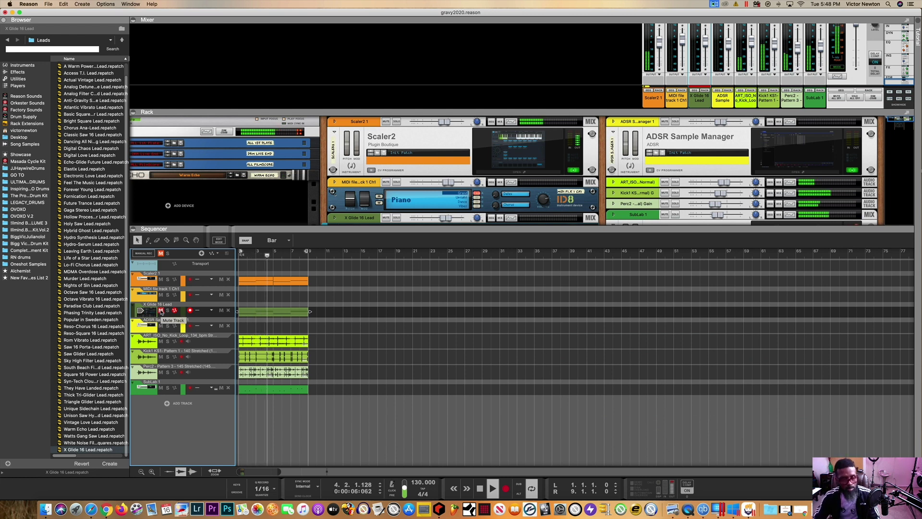
click(161, 311)
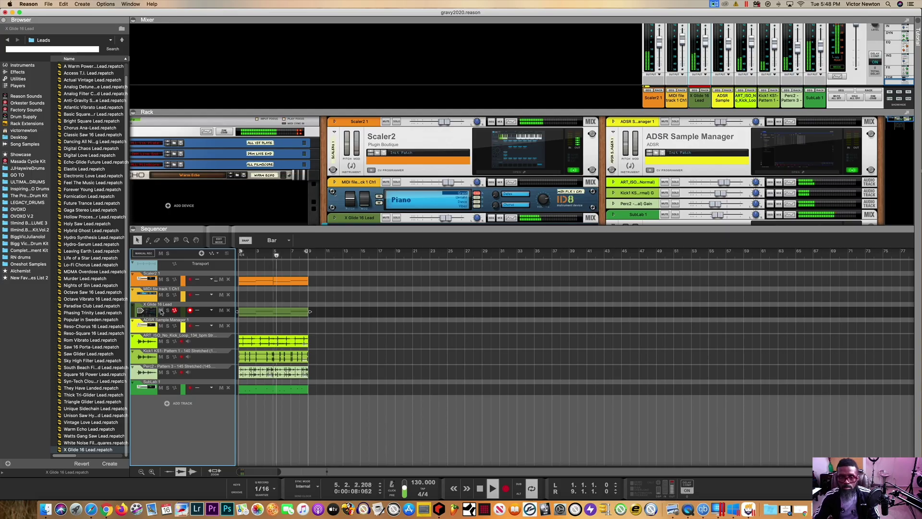